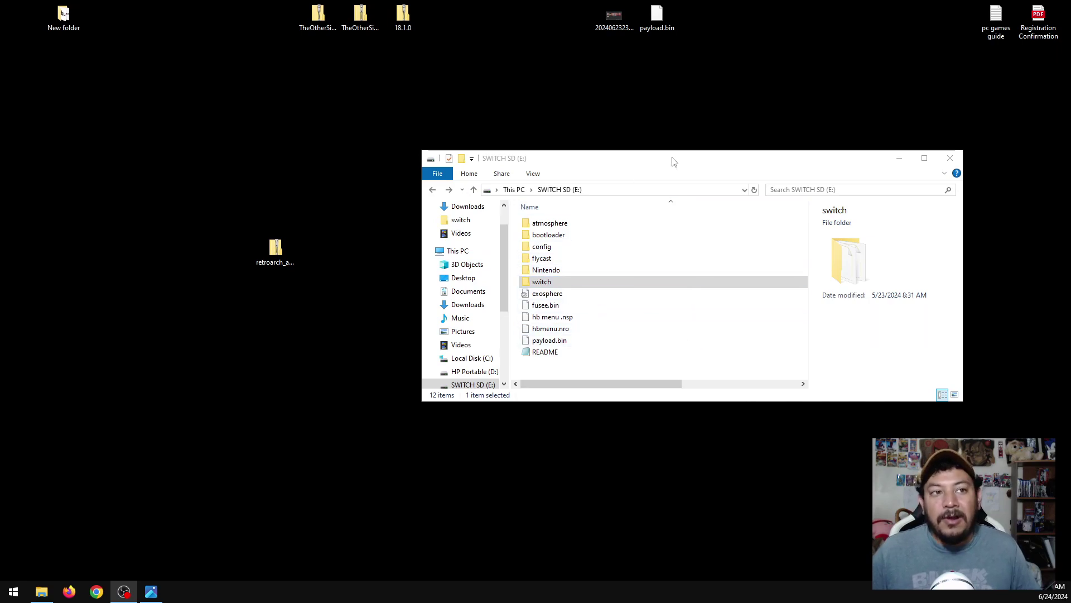
pyautogui.moveTo(674, 161); pyautogui.dragTo(679, 186)
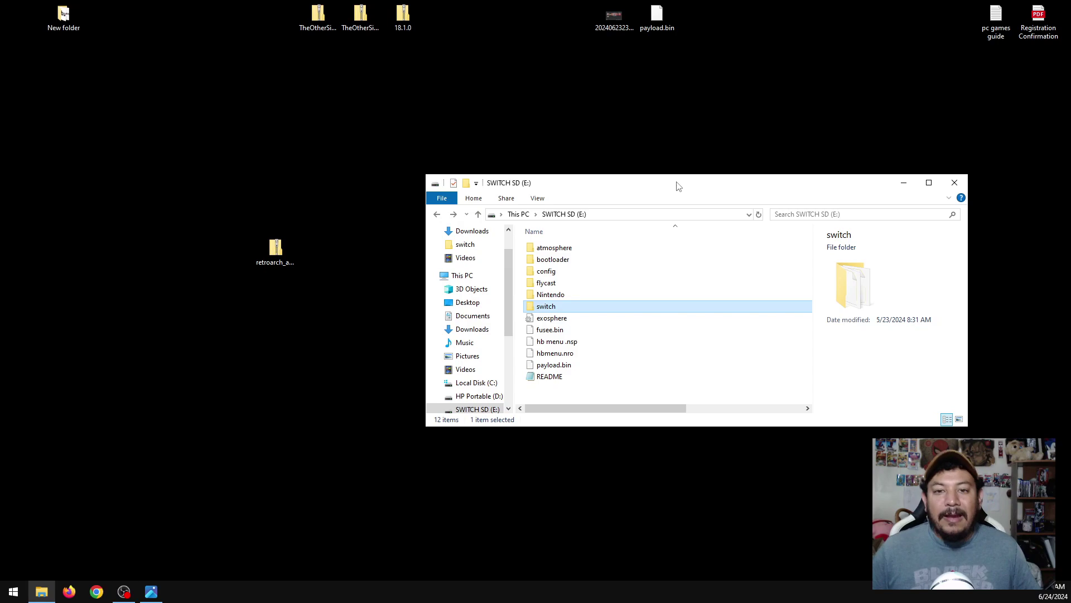
pyautogui.moveTo(629, 186); pyautogui.dragTo(624, 173)
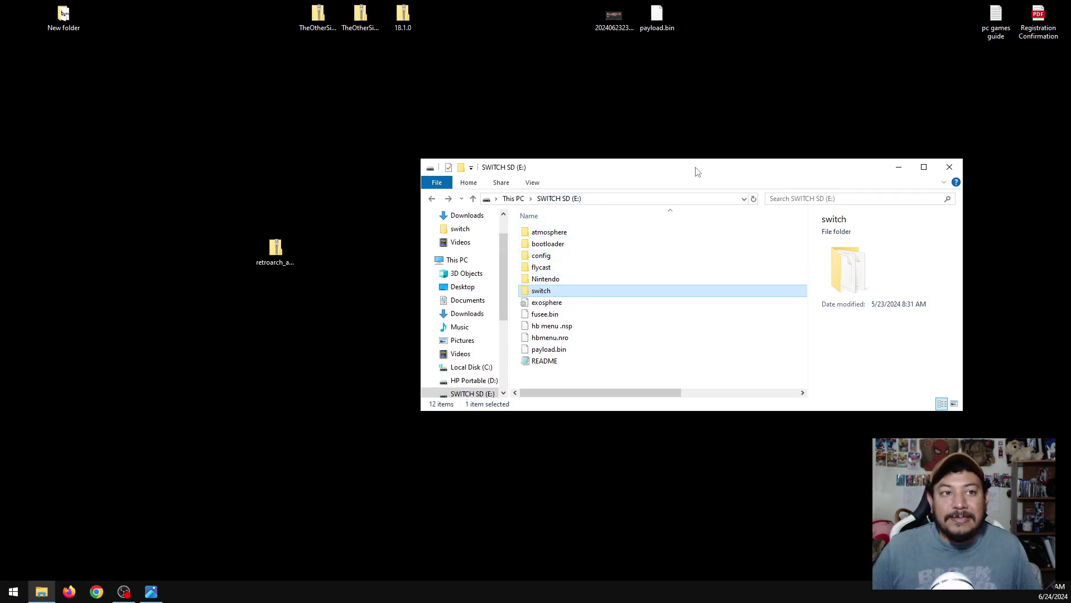
pyautogui.moveTo(696, 171); pyautogui.dragTo(689, 191)
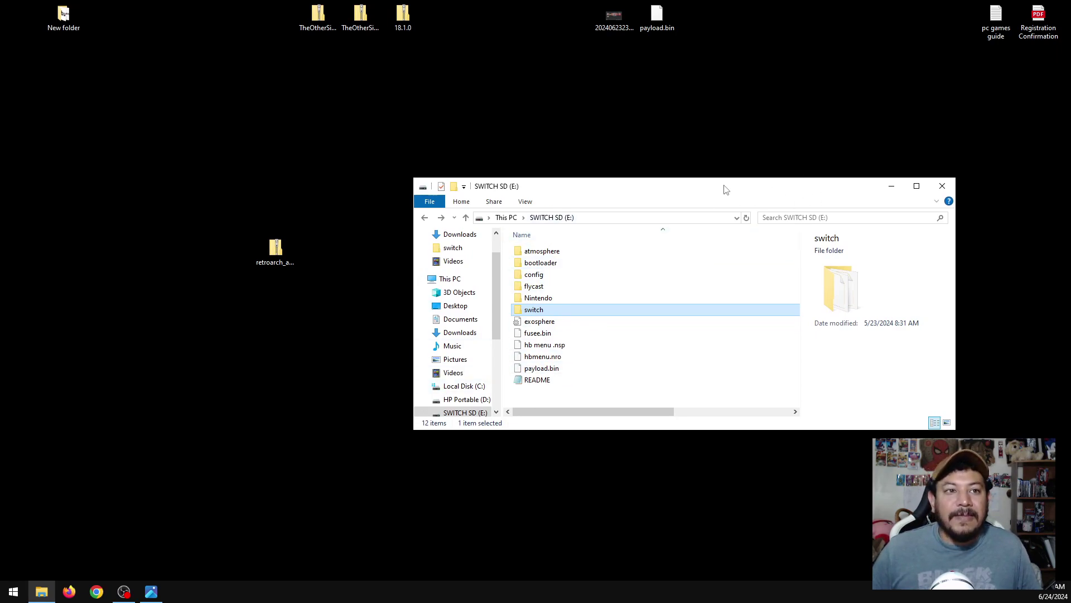
pyautogui.moveTo(726, 189); pyautogui.dragTo(729, 179)
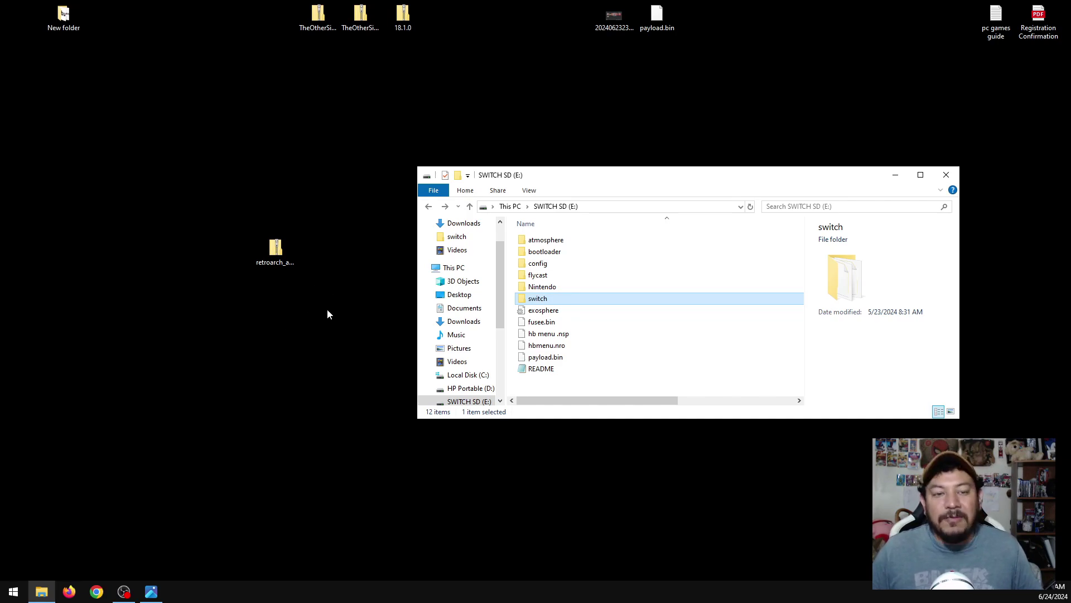
# Open the retroarch_arcade_classics.zip archive in 7-Zip and place its window beside the SWITCH SD (E:) window.
pyautogui.click(274, 261)
pyautogui.rightClick(274, 260)
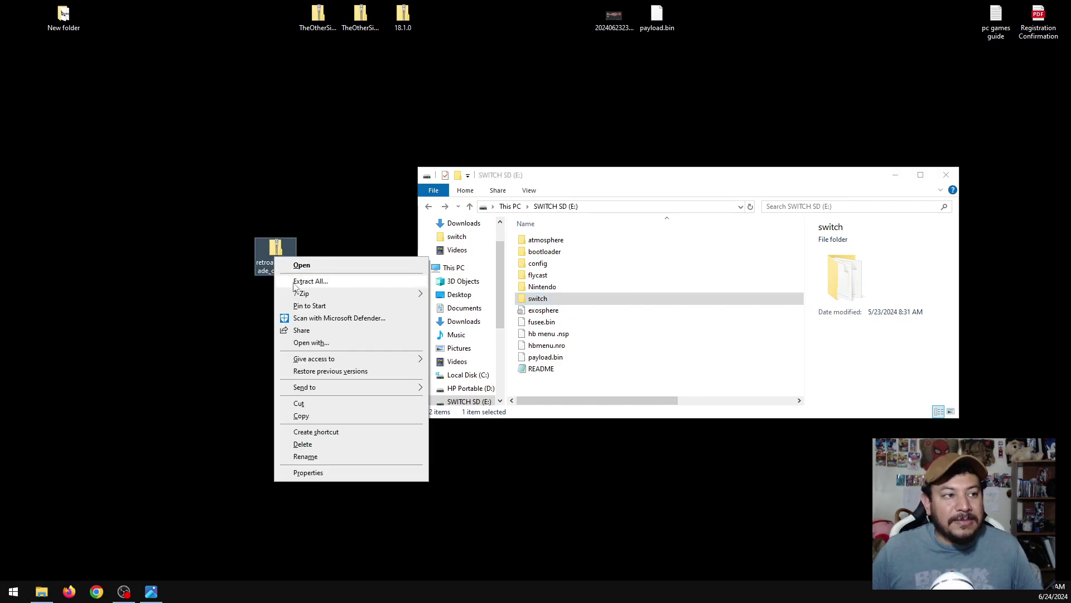
pyautogui.moveTo(302, 294)
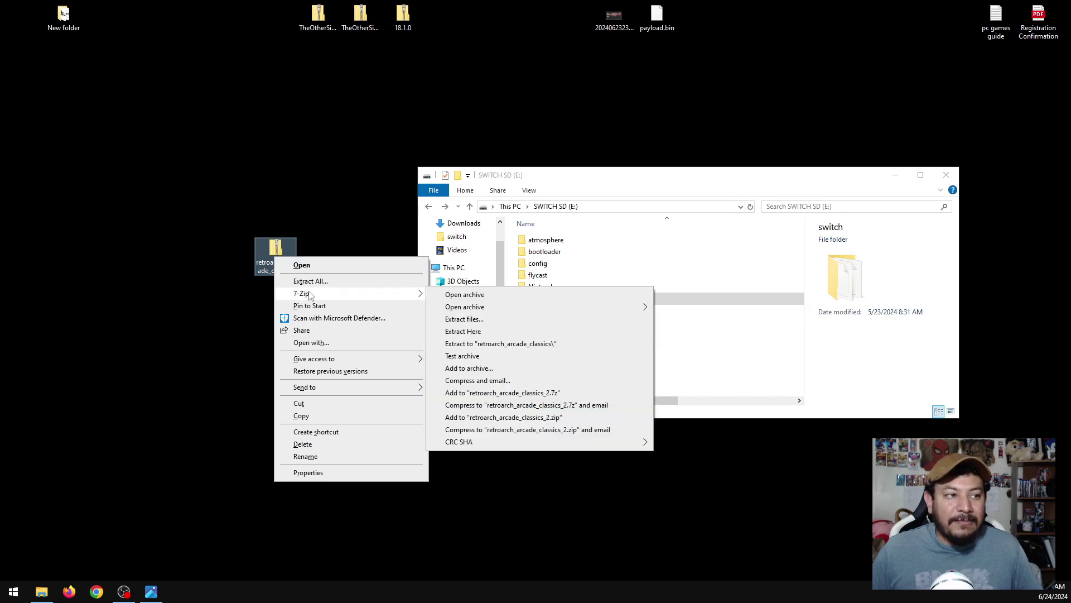
pyautogui.click(454, 297)
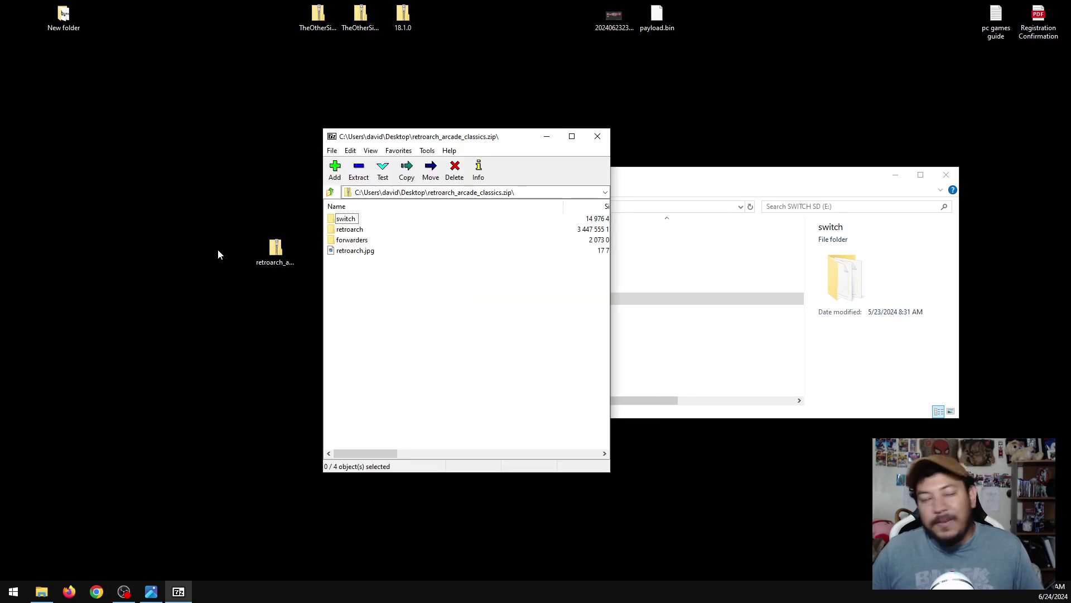
pyautogui.moveTo(494, 139); pyautogui.dragTo(266, 161)
pyautogui.moveTo(587, 175); pyautogui.dragTo(610, 156)
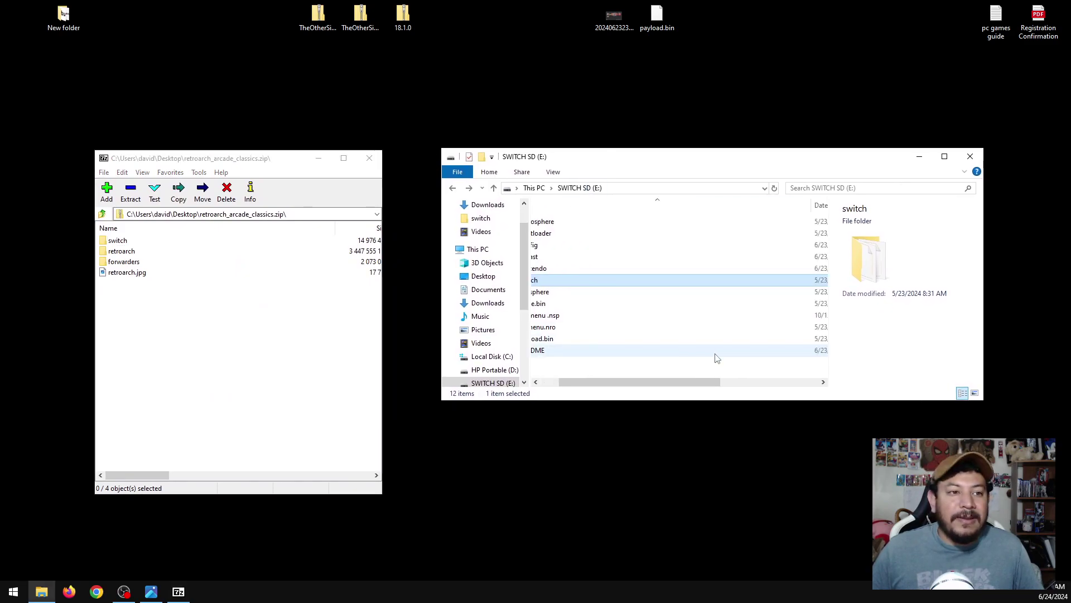
# Copy the switch, retroarch and forwarders folders and retroarch.jpg from the archive to the root of SWITCH SD (E:).
pyautogui.click(187, 282)
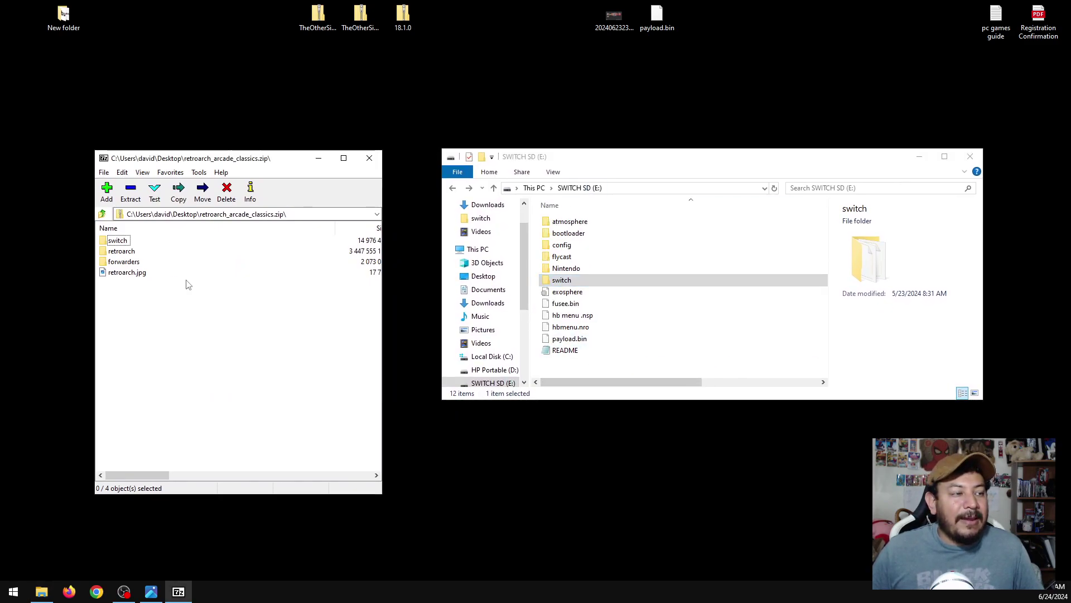
pyautogui.moveTo(169, 286); pyautogui.dragTo(651, 371)
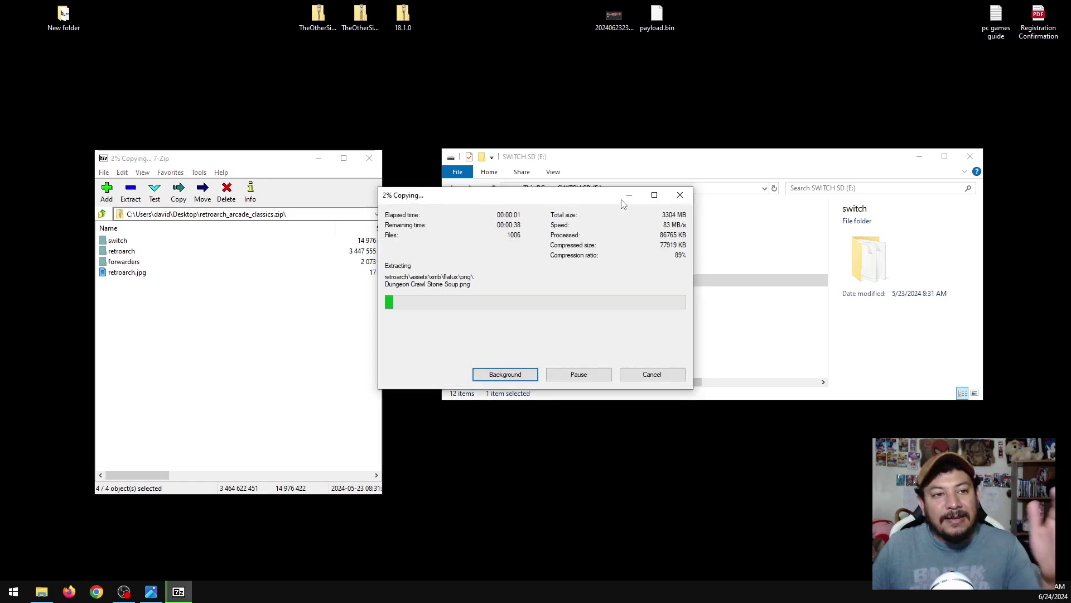
pyautogui.moveTo(577, 202); pyautogui.dragTo(417, 194)
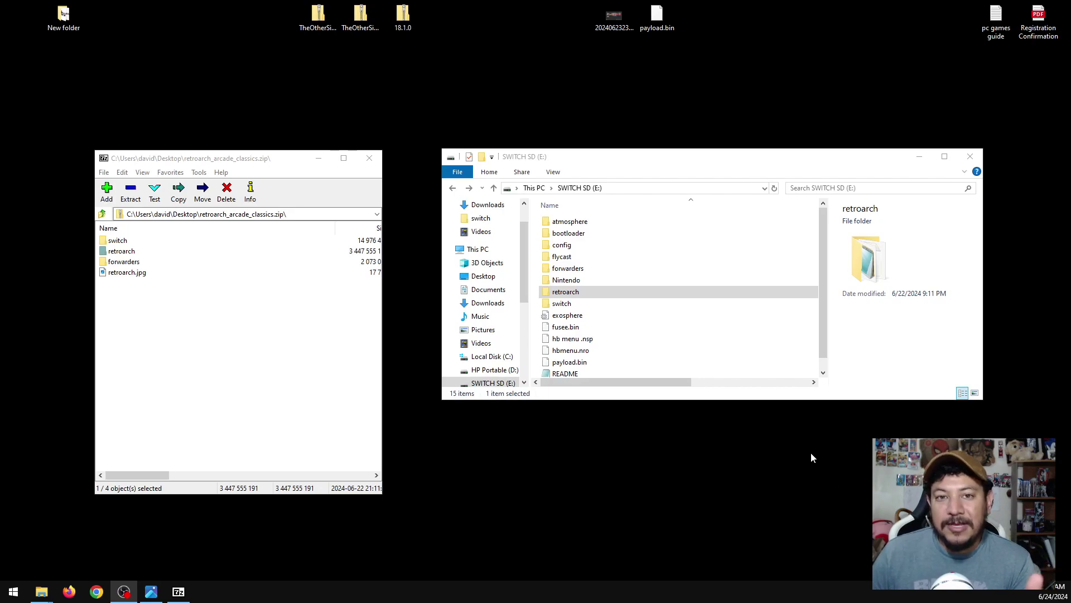
# Inspect the downloads folder inside retroarch on the SD card, return to the card's root and check the archive's forwarders folder.
pyautogui.doubleClick(567, 296)
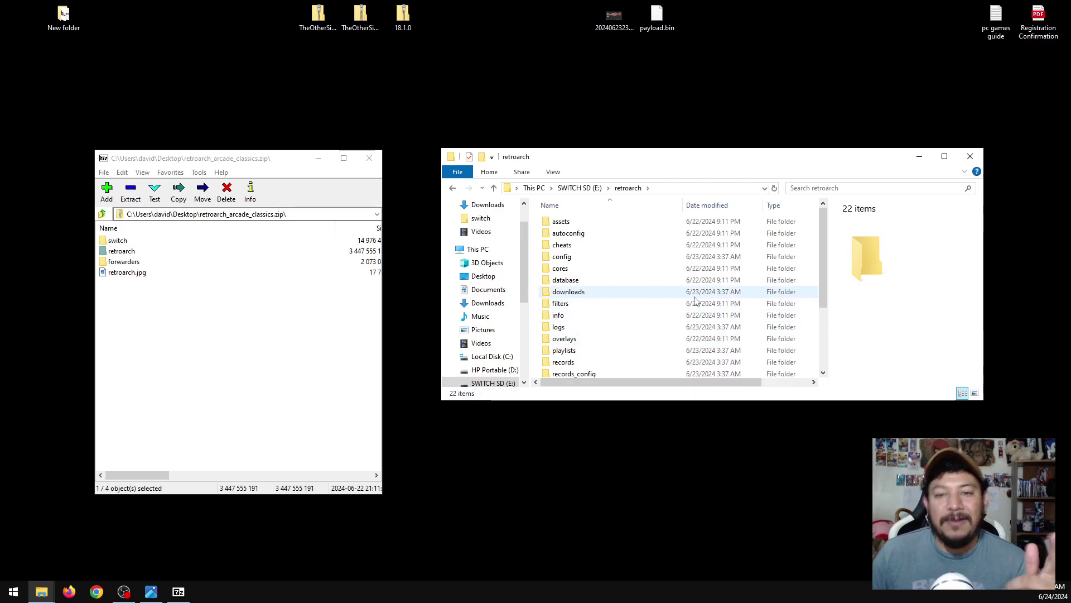
pyautogui.doubleClick(564, 293)
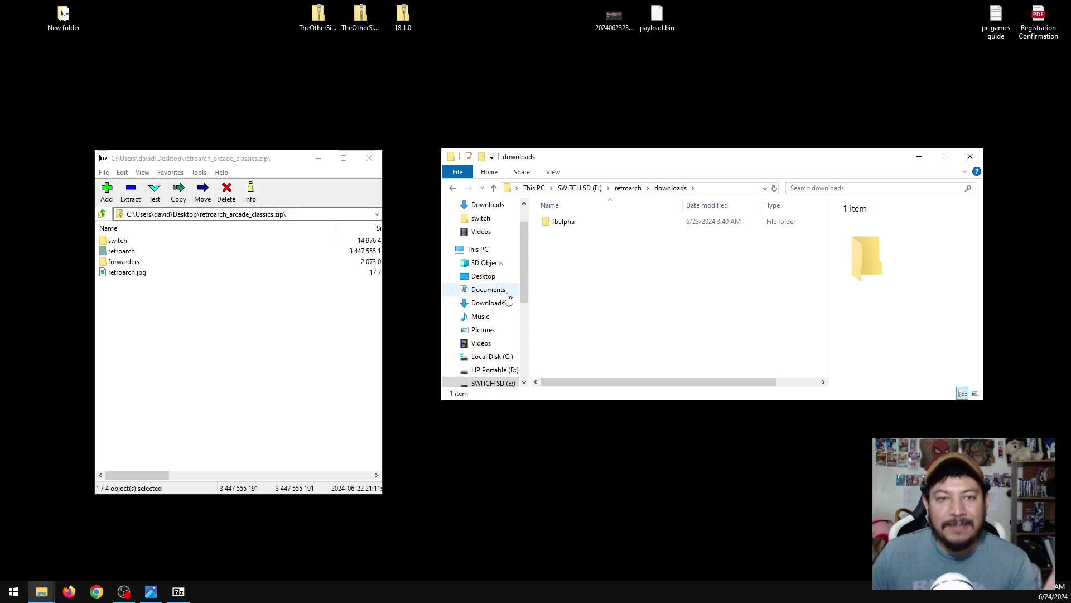
pyautogui.click(453, 188)
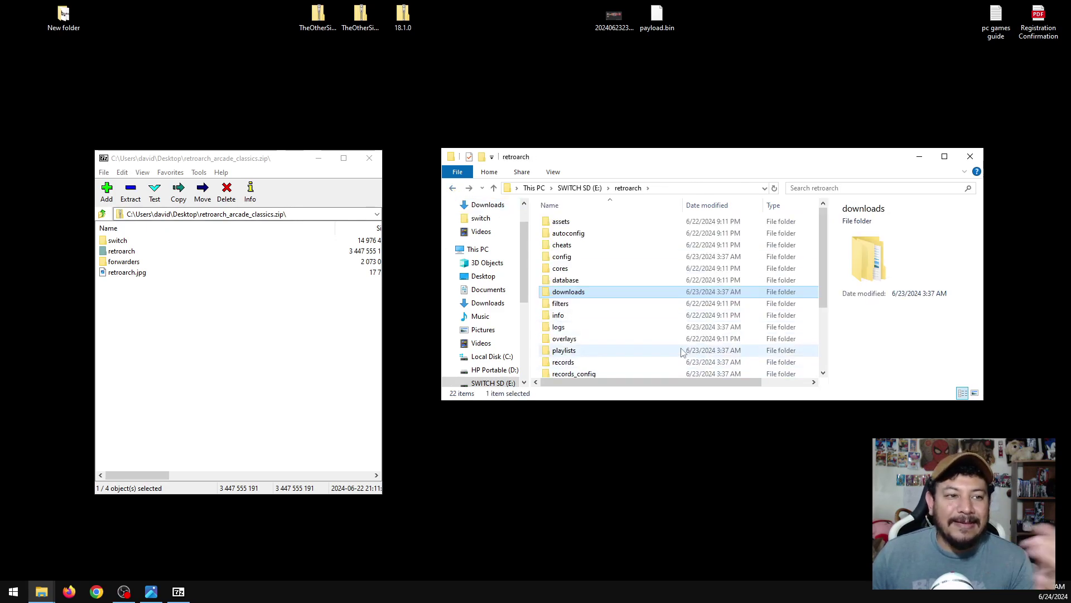
pyautogui.click(453, 188)
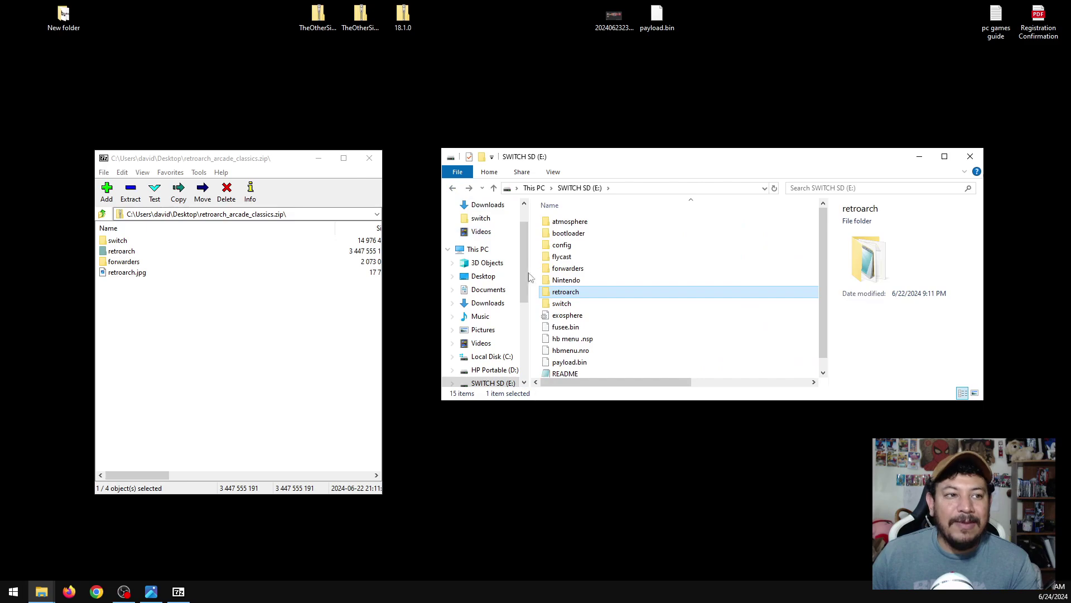
pyautogui.click(134, 263)
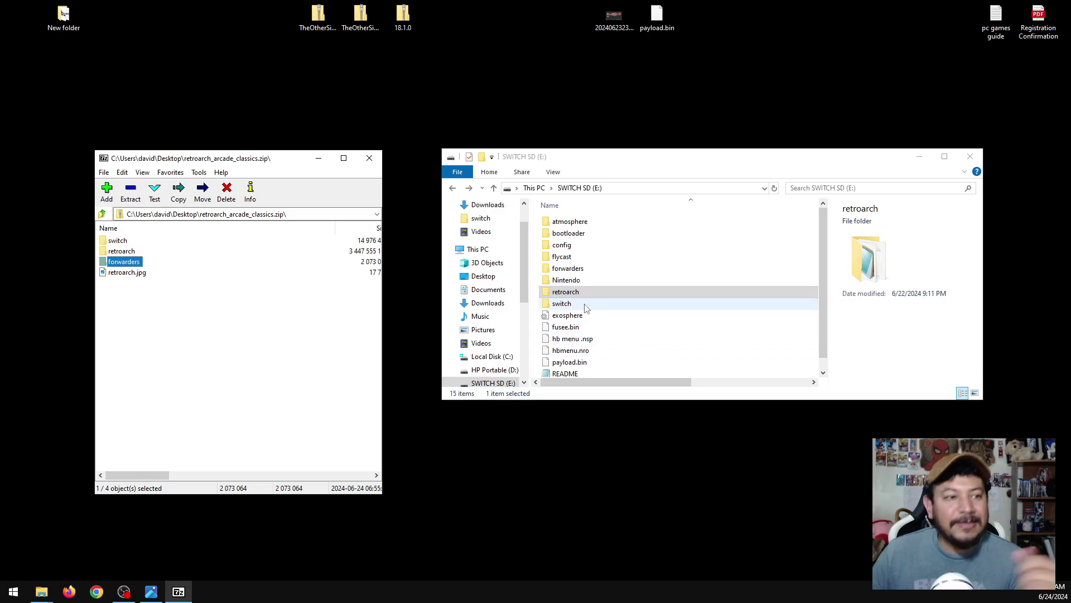
pyautogui.click(490, 382)
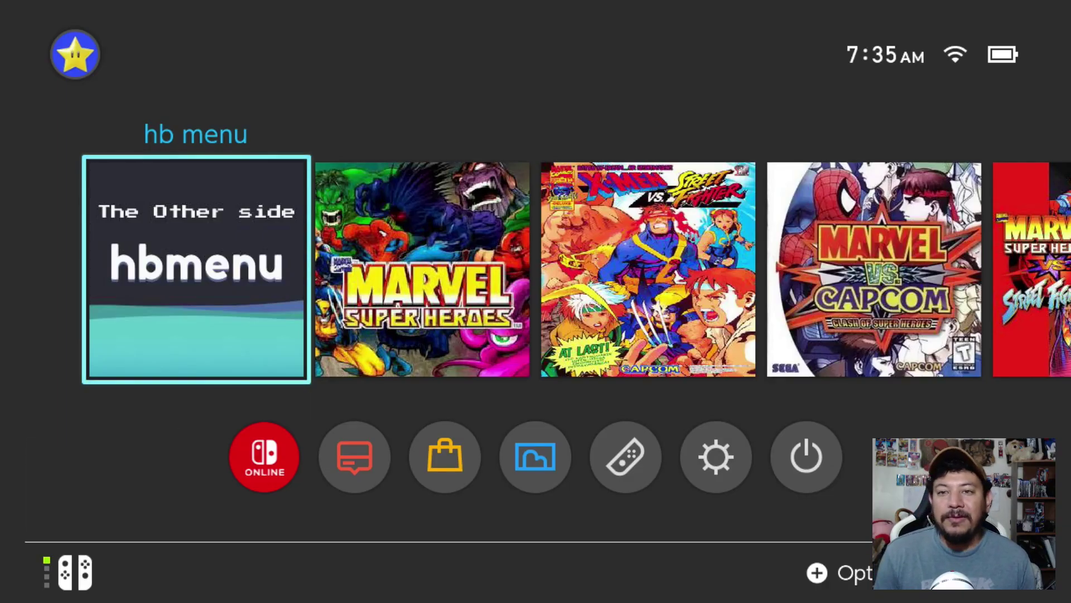
# Look through the game tiles on the Switch home screen between hb menu and X-MEN Children Of The Atom.
pyautogui.press('Right')
pyautogui.press('Right')
pyautogui.press('Right')
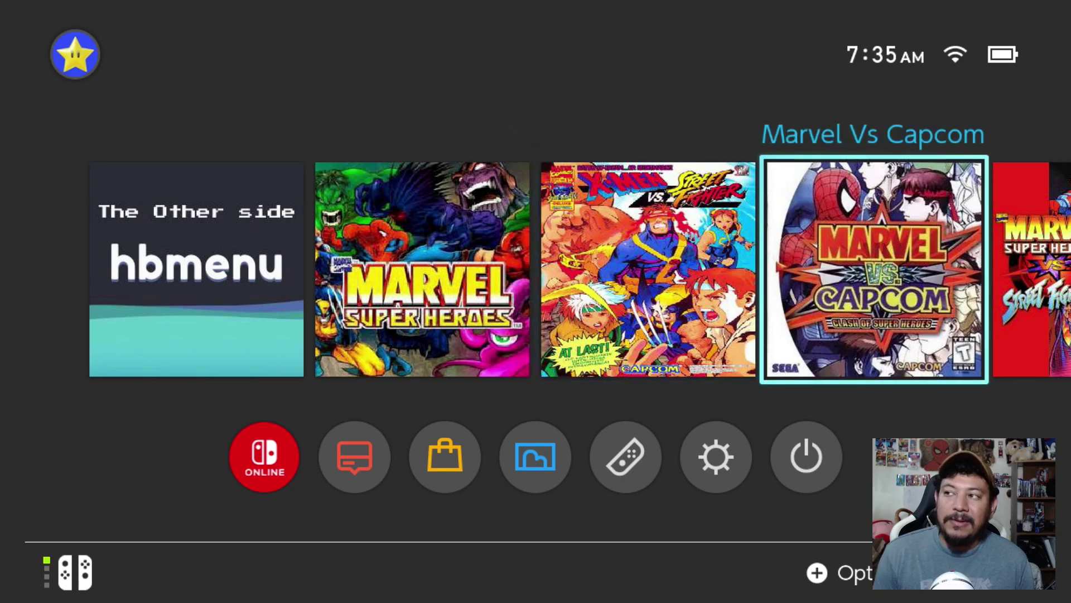
pyautogui.press('Right')
pyautogui.press('Left')
pyautogui.press('Left')
pyautogui.press('Left')
pyautogui.press('Right')
pyautogui.press('Right')
pyautogui.press('Right')
pyautogui.press('Right')
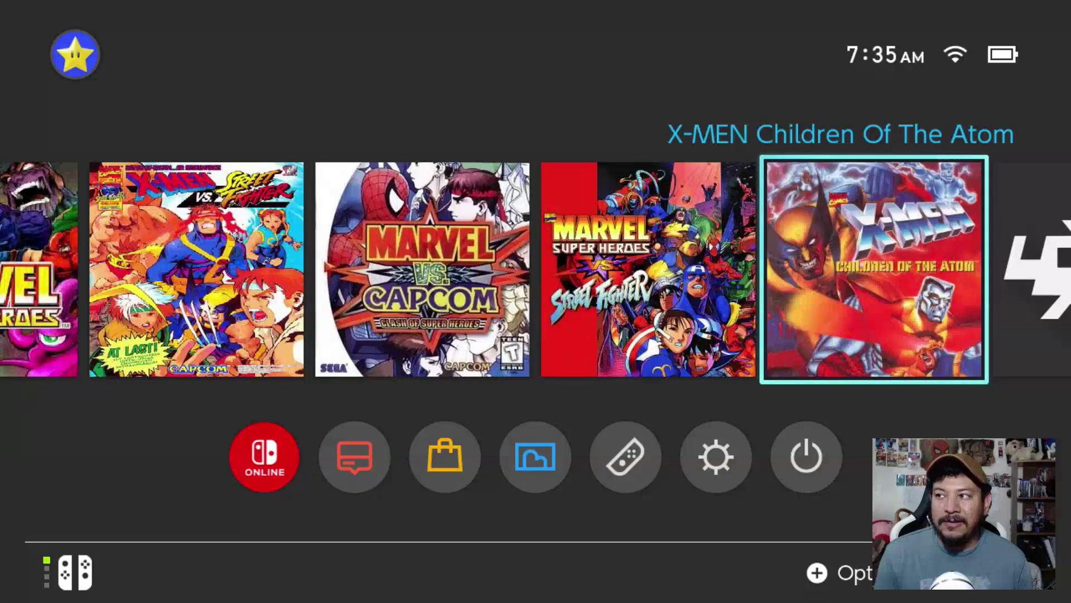
pyautogui.press('Left')
pyautogui.press('Left')
pyautogui.press('Left')
pyautogui.press('Left')
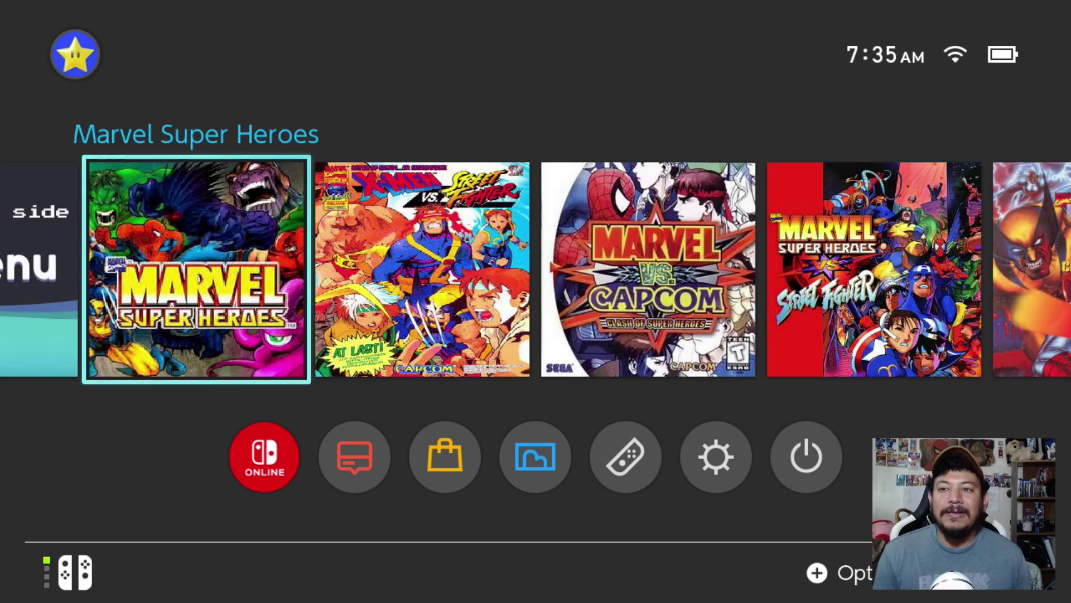
pyautogui.press('Left')
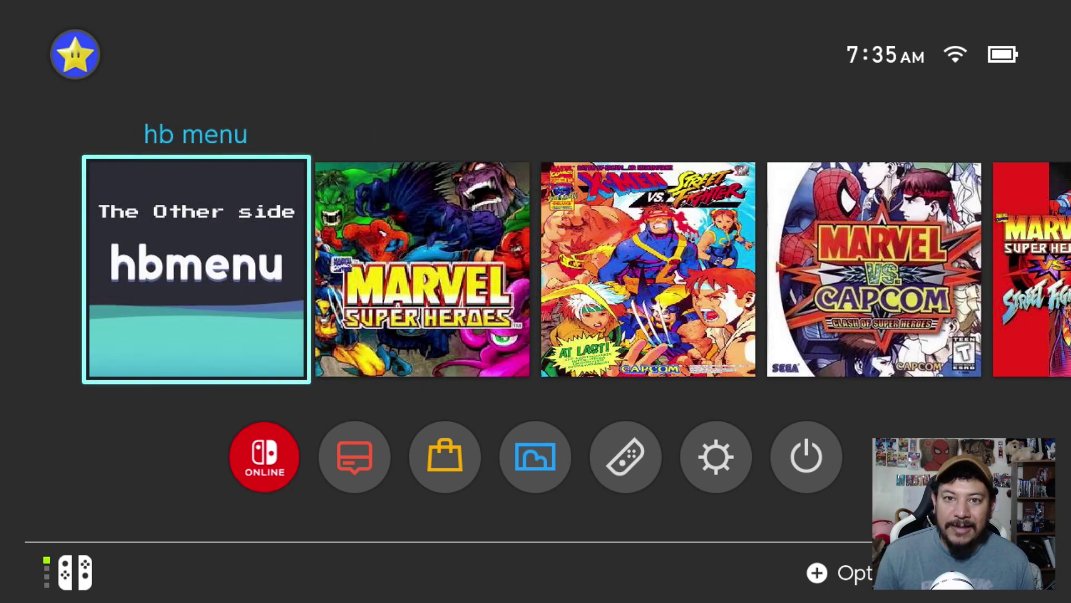
pyautogui.press('Right')
pyautogui.press('Right')
pyautogui.press('Right')
pyautogui.press('Right')
pyautogui.press('Right')
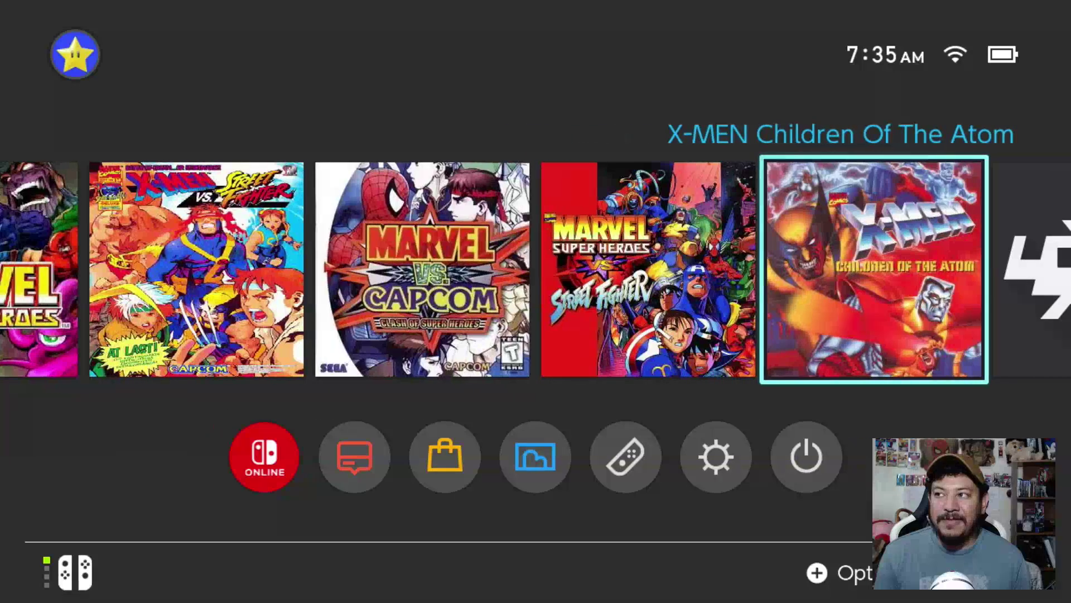
pyautogui.press('Left')
pyautogui.press('Left')
pyautogui.press('Left')
pyautogui.press('Left')
pyautogui.press('Left')
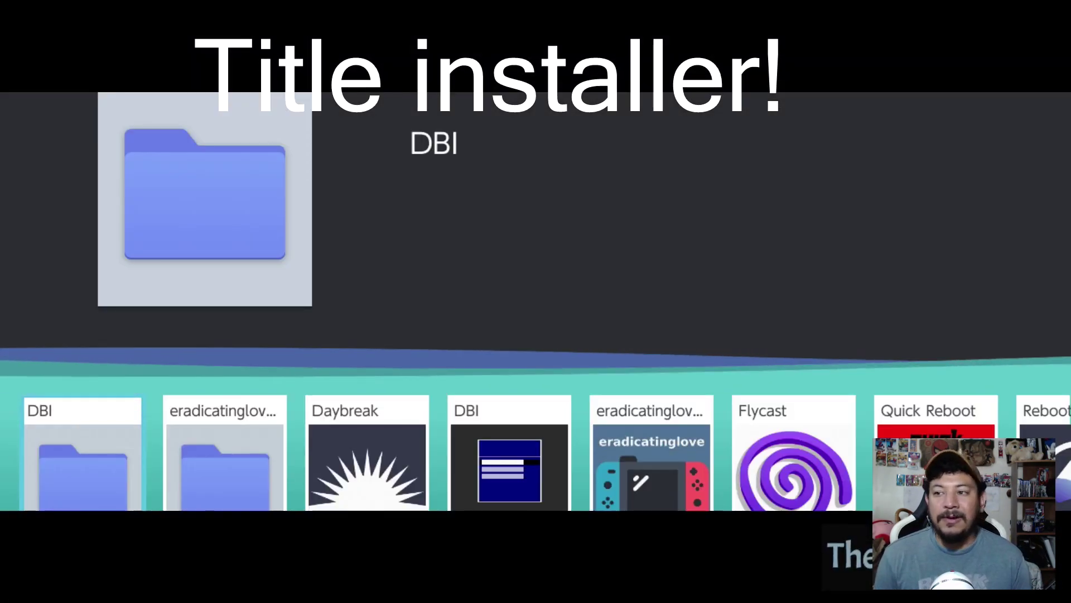
# Look over the title installers in hbmenu, DBI and eradicatinglove Installer, and highlight eradicatinglove Installer.
pyautogui.press('Right')
pyautogui.press('Right')
pyautogui.press('Right')
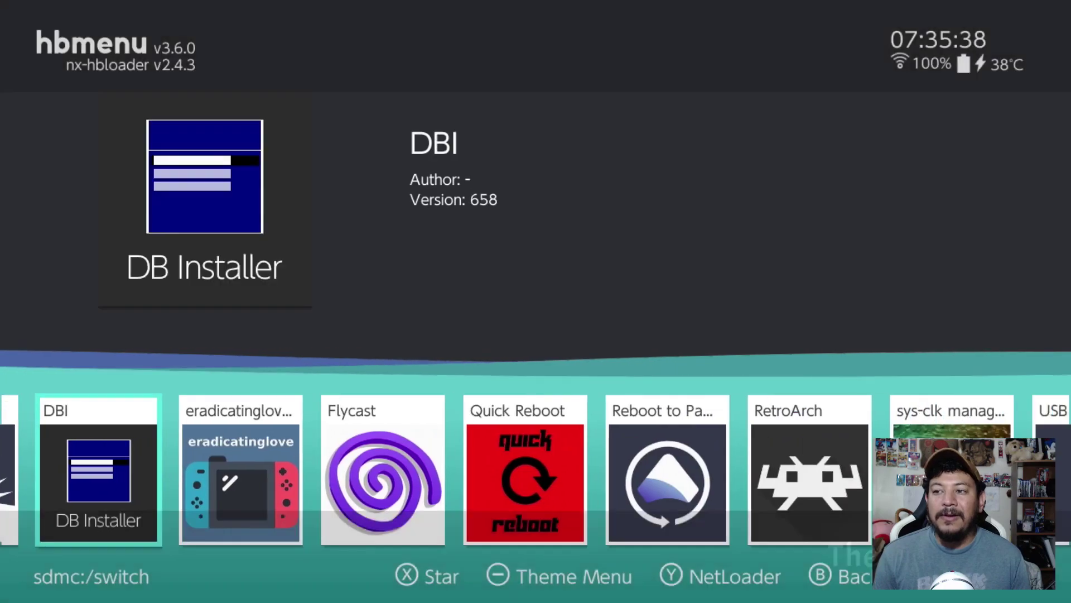
pyautogui.press('Right')
pyautogui.press('Right')
pyautogui.press('Left')
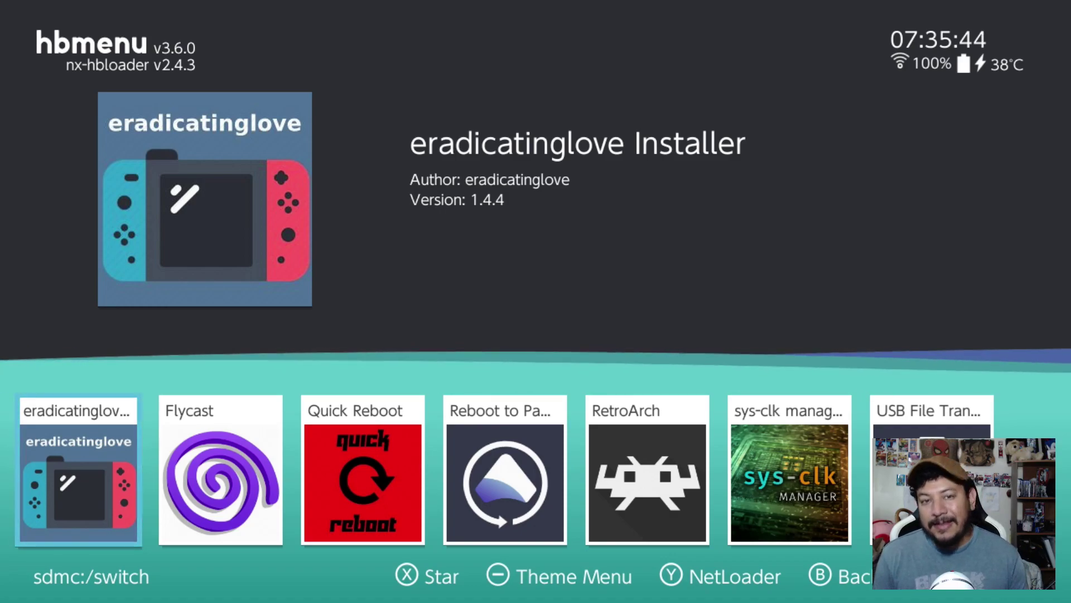
pyautogui.press('Left')
pyautogui.press('Left')
pyautogui.press('Right')
pyautogui.press('Right')
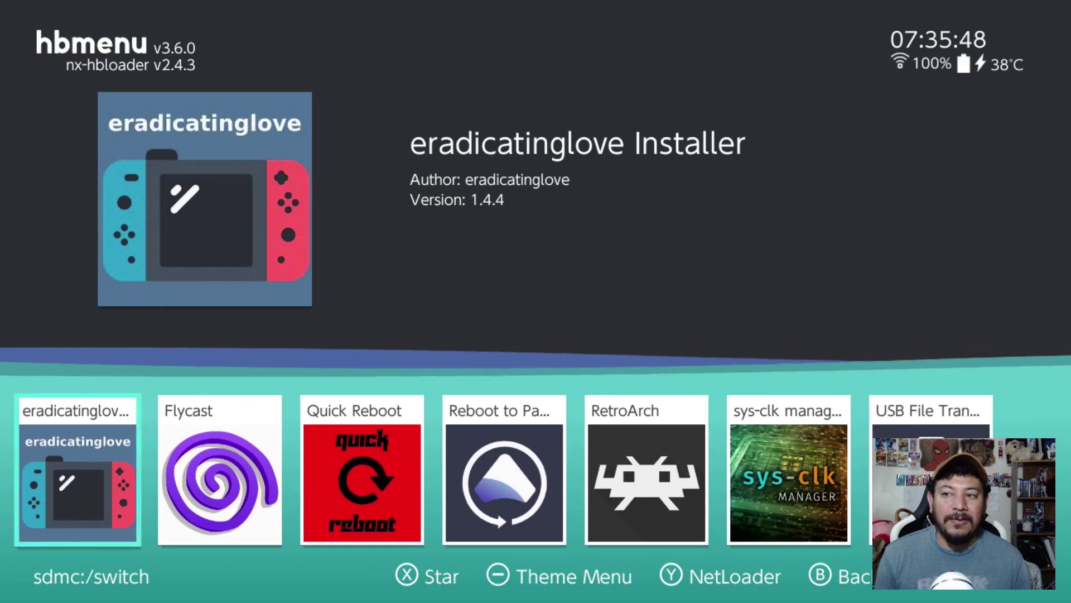
# Return to the home screen, look over the arcade game tiles and resume hb menu.
pyautogui.press('Home')
pyautogui.press('Right')
pyautogui.press('Right')
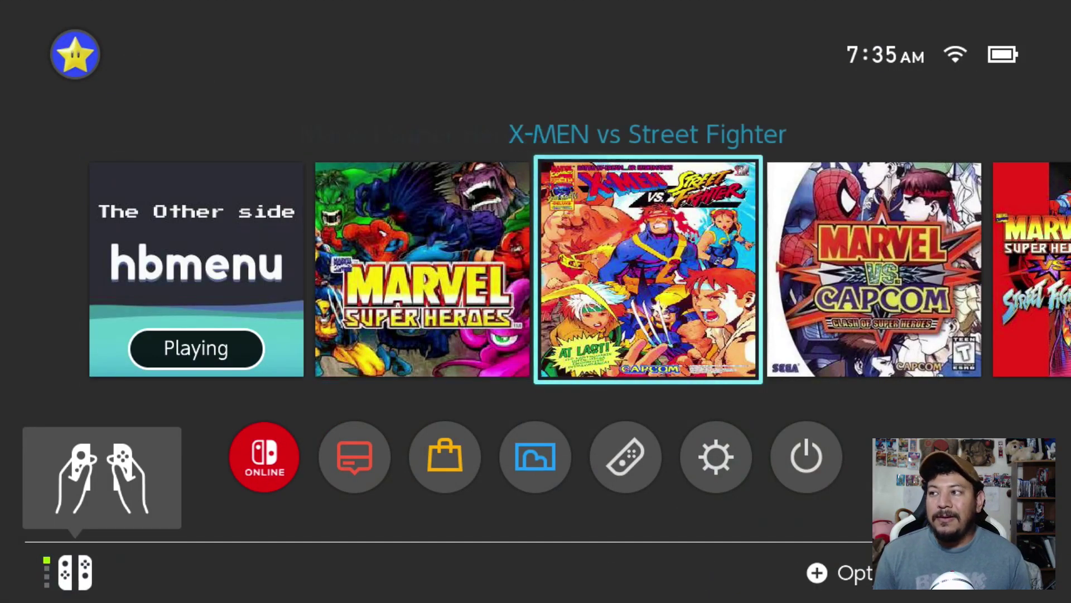
pyautogui.press('Right')
pyautogui.press('Right')
pyautogui.press('Left')
pyautogui.press('Left')
pyautogui.press('Left')
pyautogui.press('Left')
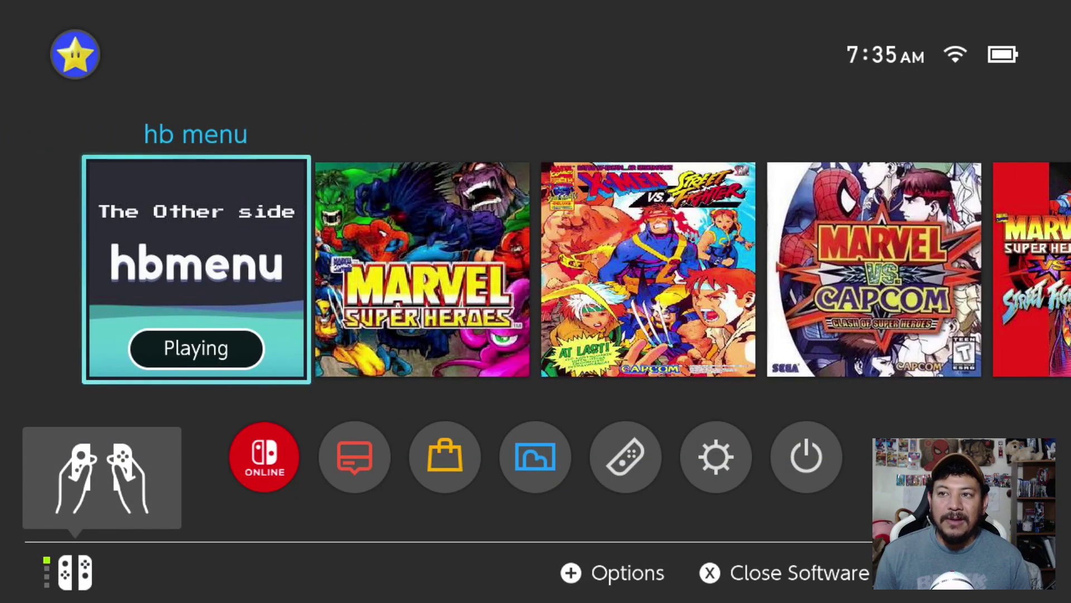
pyautogui.press('Return')
pyautogui.press('Right')
pyautogui.press('Left')
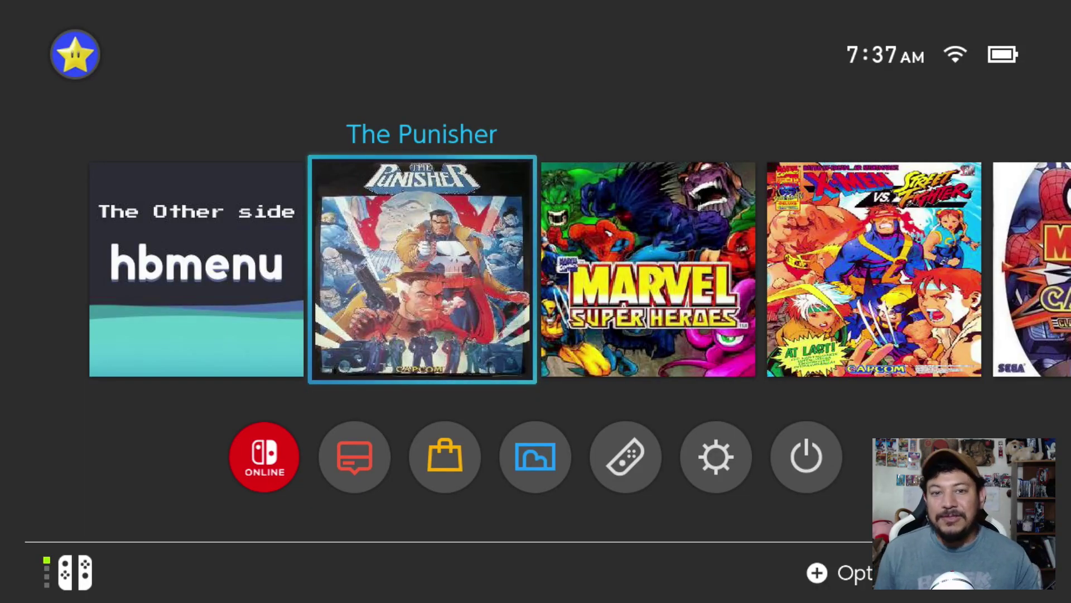
# Look through the home screen's game tiles from The Punisher to Marvel Vs Street Fighter.
pyautogui.press('Right')
pyautogui.press('Left')
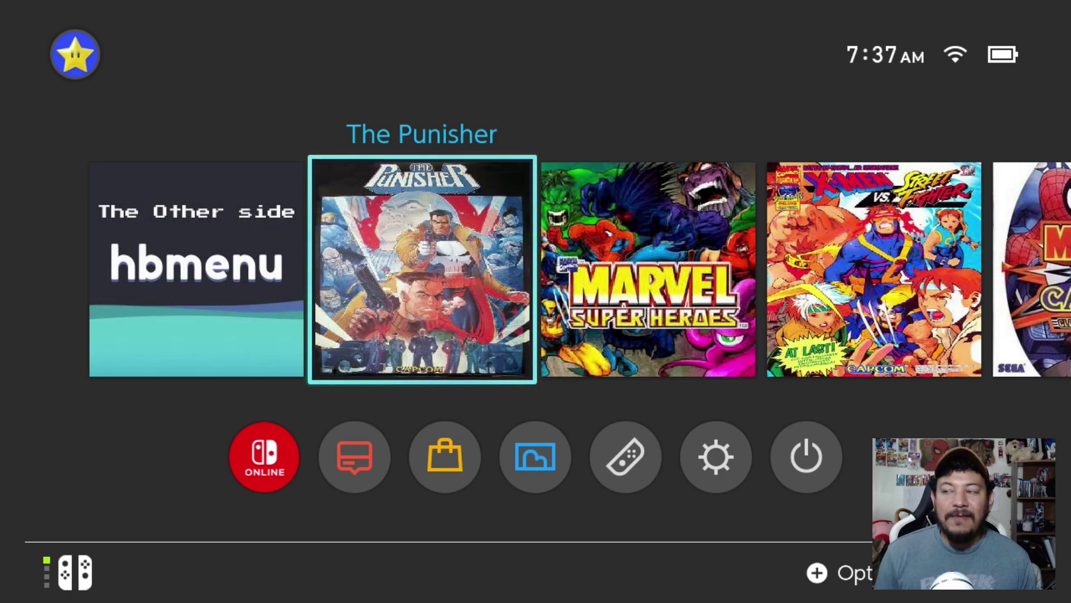
pyautogui.press('Right')
pyautogui.press('Right')
pyautogui.press('Right')
pyautogui.press('Left')
pyautogui.press('Left')
pyautogui.press('Left')
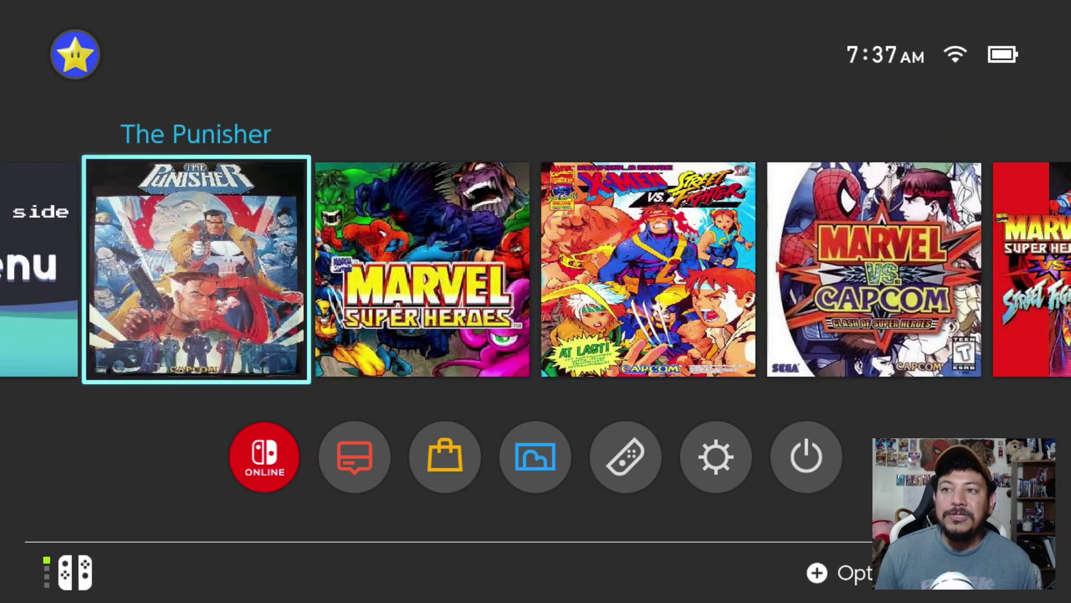
pyautogui.press('Right')
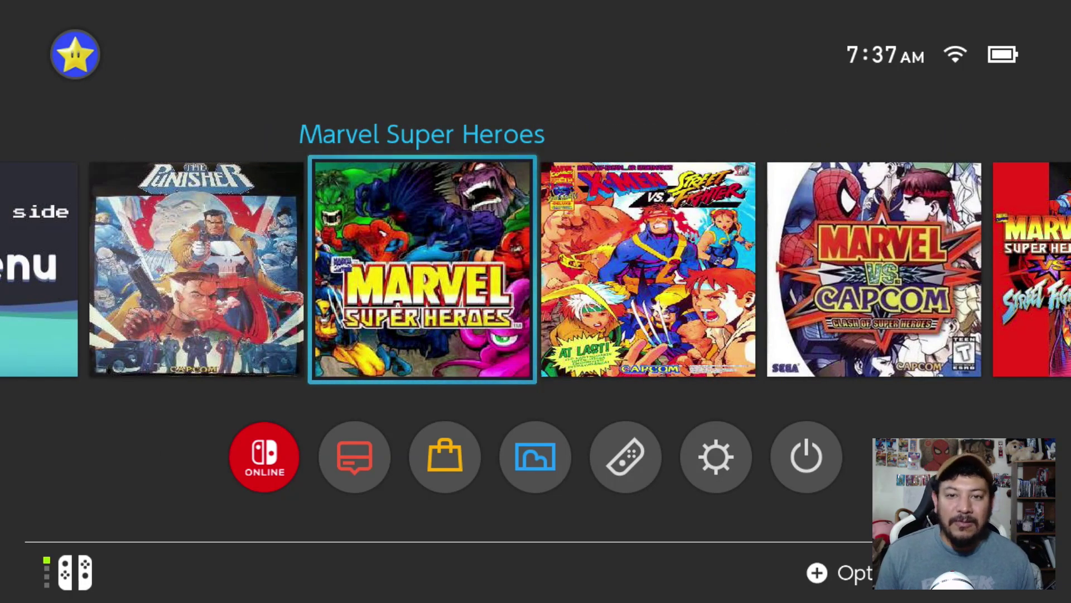
pyautogui.press('Left')
pyautogui.press('Right')
pyautogui.press('Right')
pyautogui.press('Right')
pyautogui.press('Right')
pyautogui.press('Right')
pyautogui.press('Right')
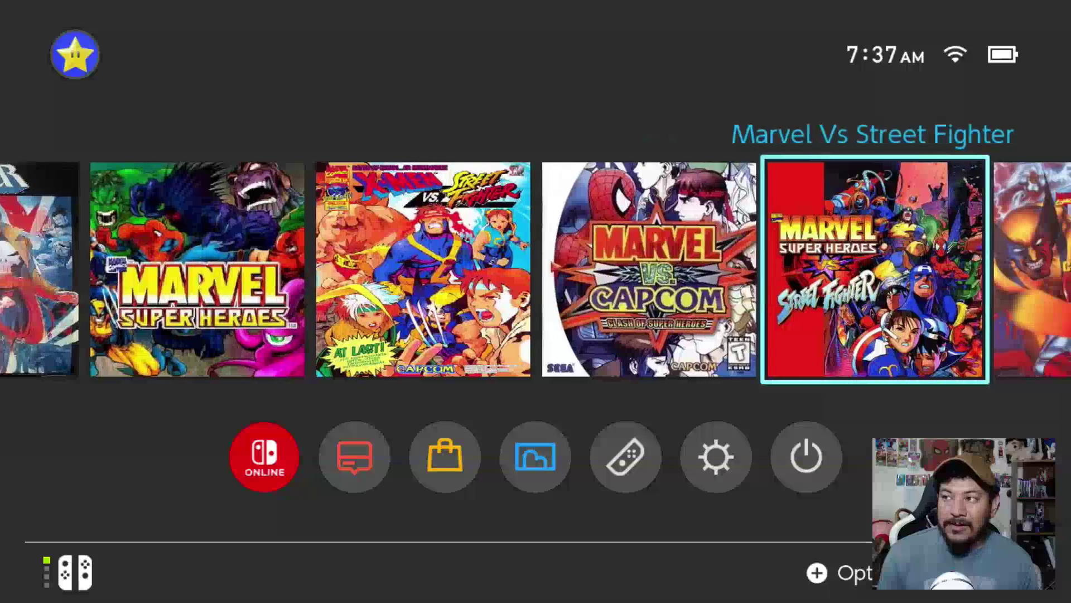
pyautogui.press('Left')
pyautogui.press('Left')
pyautogui.press('Left')
pyautogui.press('Left')
pyautogui.press('Left')
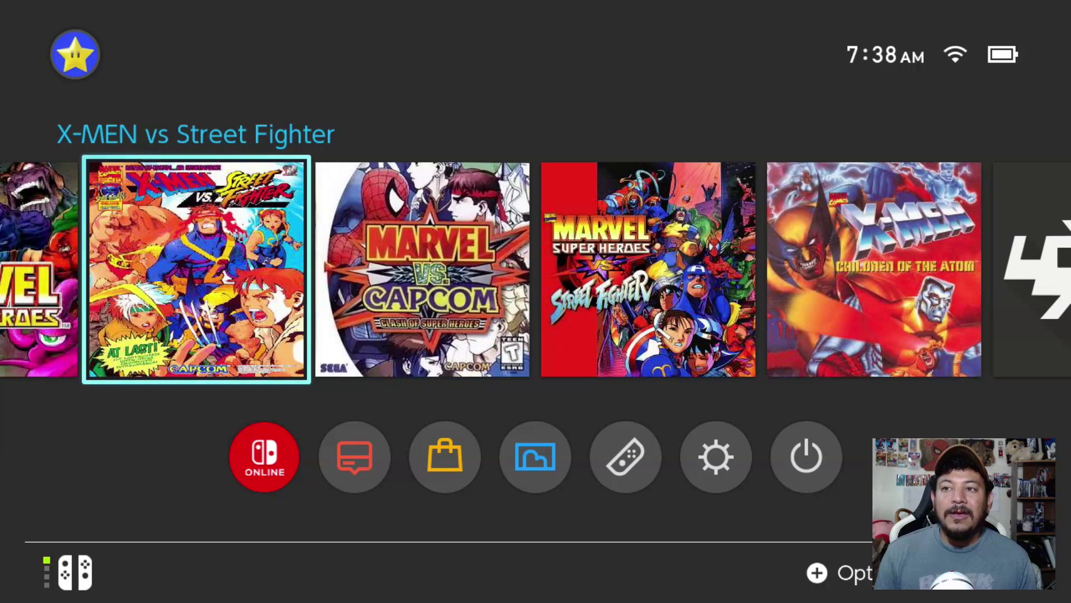
# Go along the home screen past the Marvel game tiles and highlight the retroarch tile.
pyautogui.press('Right')
pyautogui.press('Right')
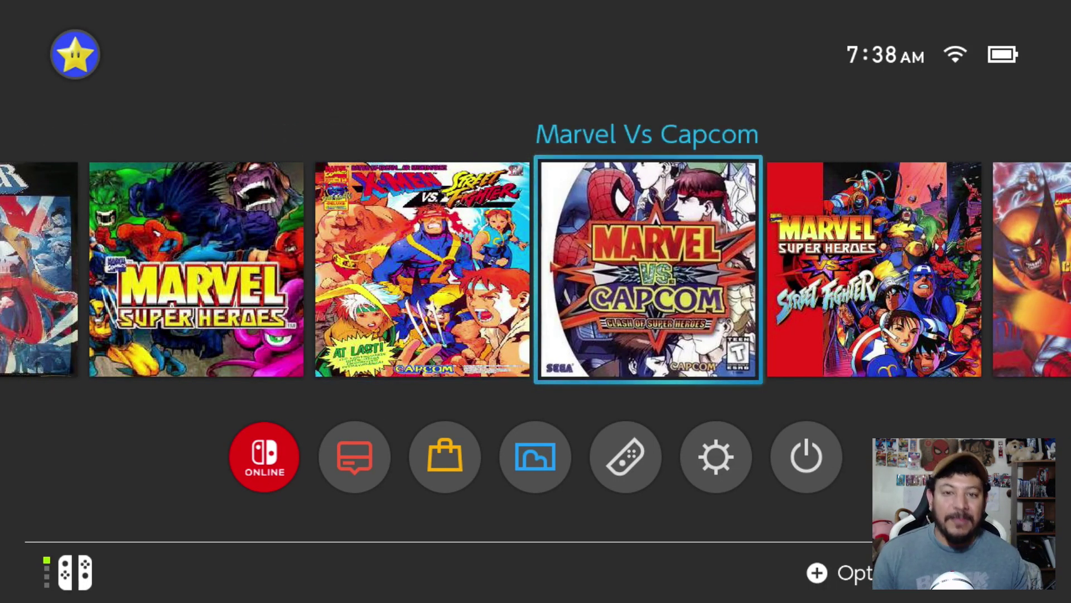
pyautogui.press('Left')
pyautogui.press('Right')
pyautogui.press('Right')
pyautogui.press('Right')
pyautogui.press('Right')
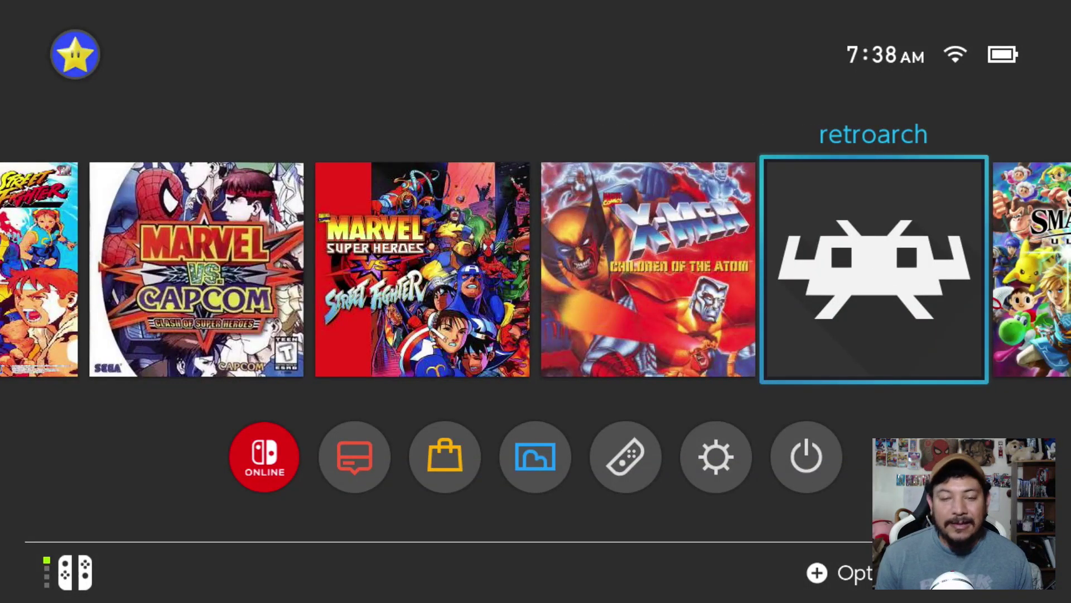